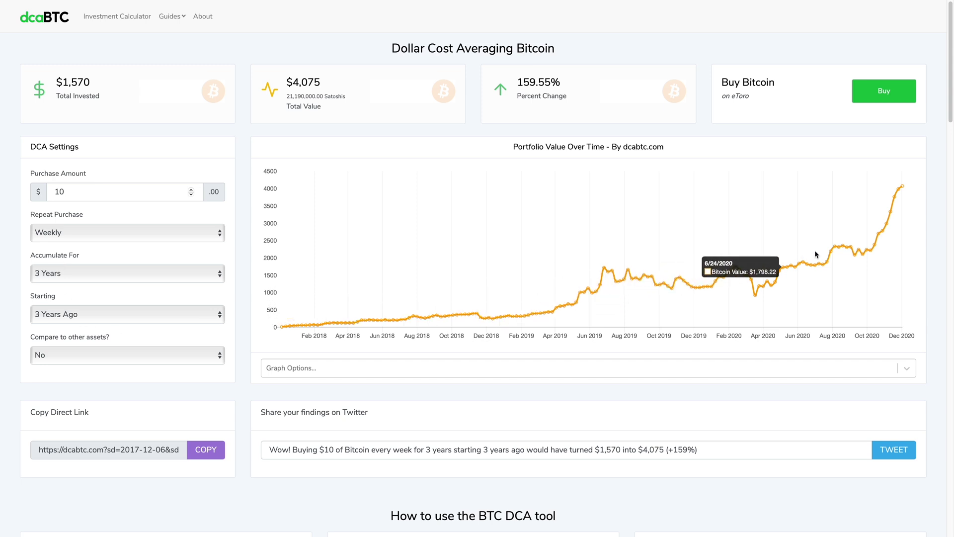
- Set the purchase amount to $100 and the repeat purchase interval to Monthly
left_click(111, 191)
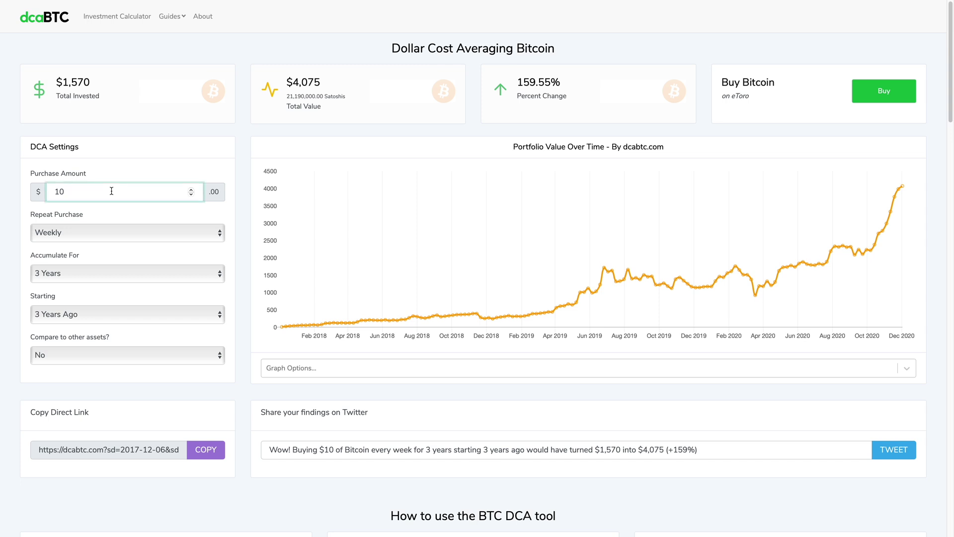
type("0")
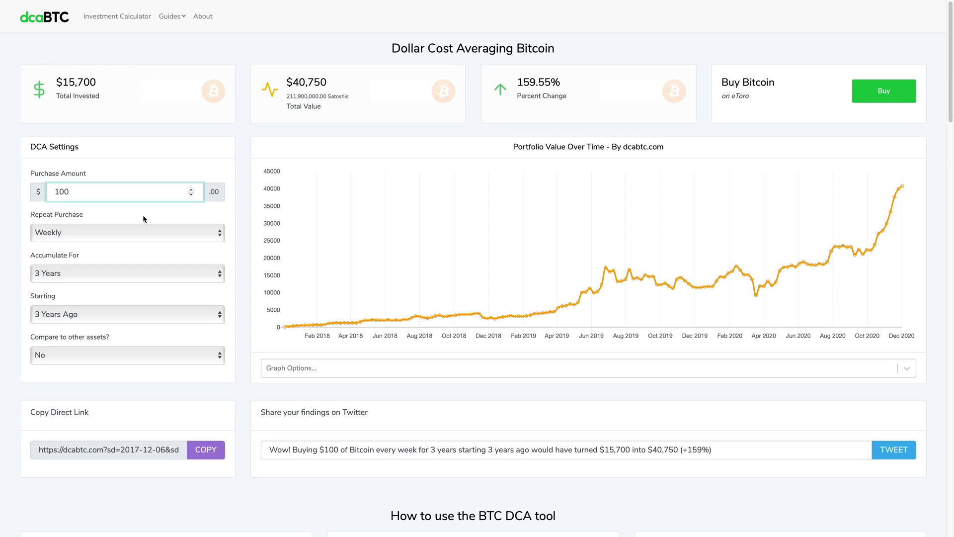
left_click(65, 232)
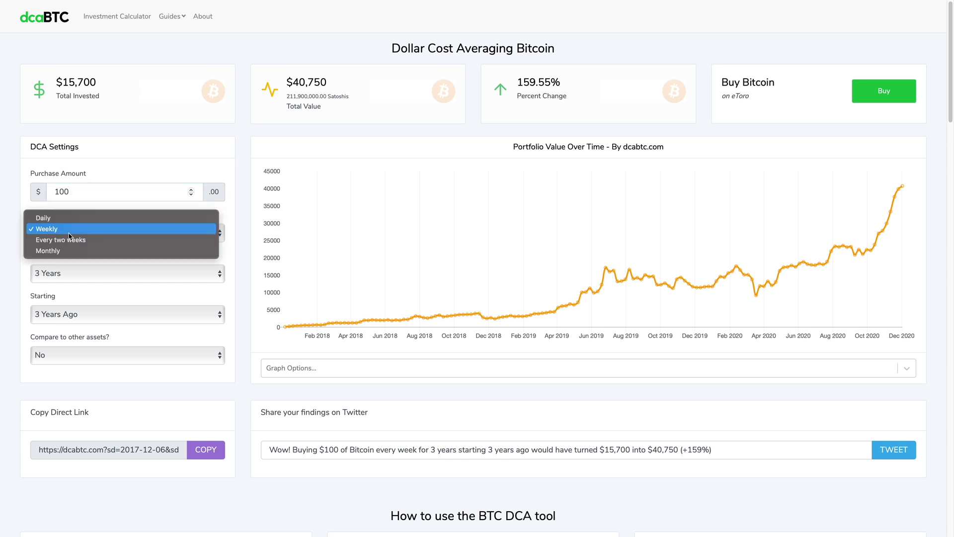
left_click(124, 252)
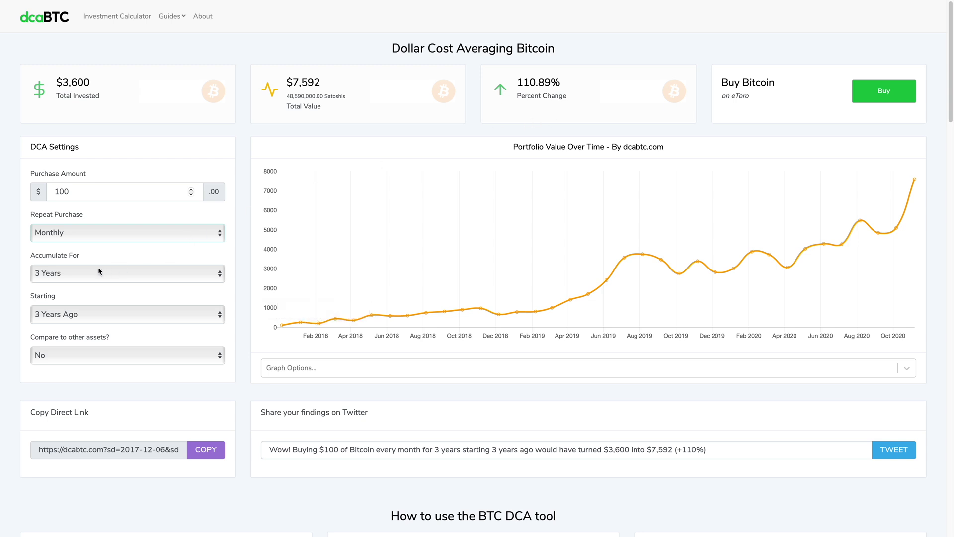
- Set the accumulation period to 6 Years and the starting point to 4 Years Ago
left_click(62, 273)
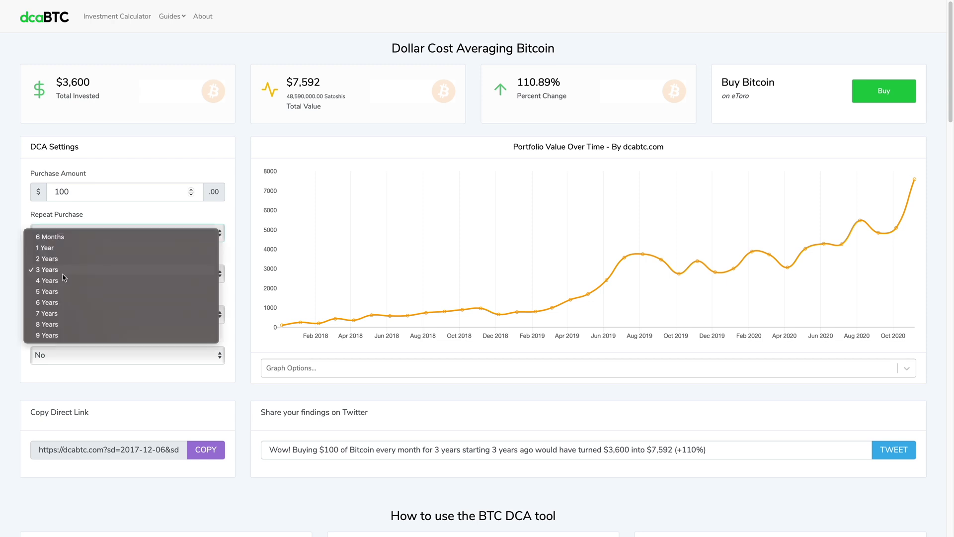
left_click(71, 304)
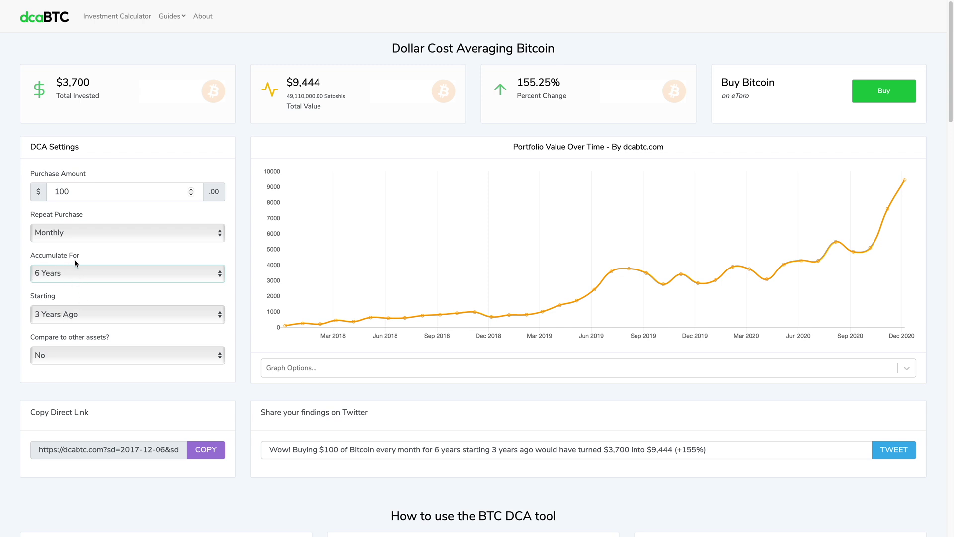
left_click(92, 311)
left_click(59, 329)
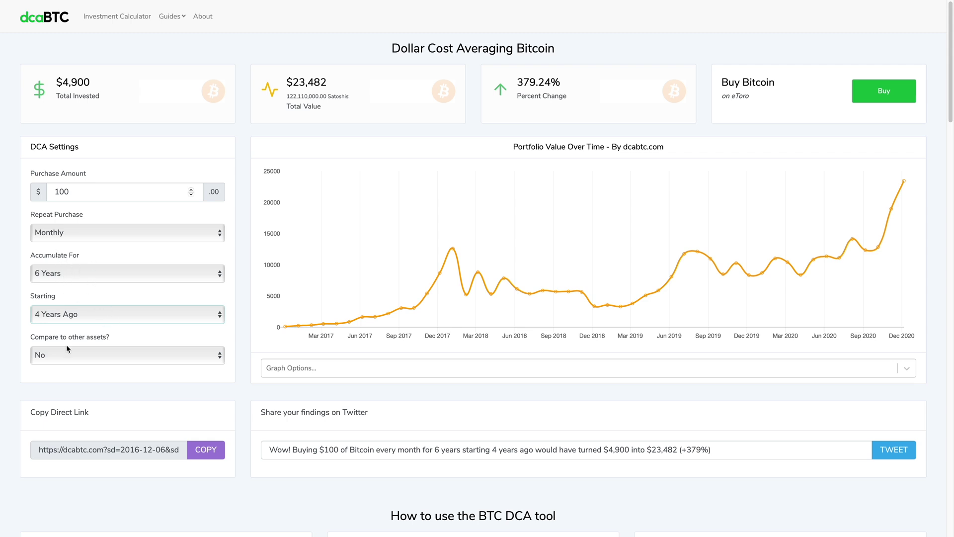
- Turn on the comparison to other assets, look over the portfolio chart, and set the comparison back to No
left_click(56, 354)
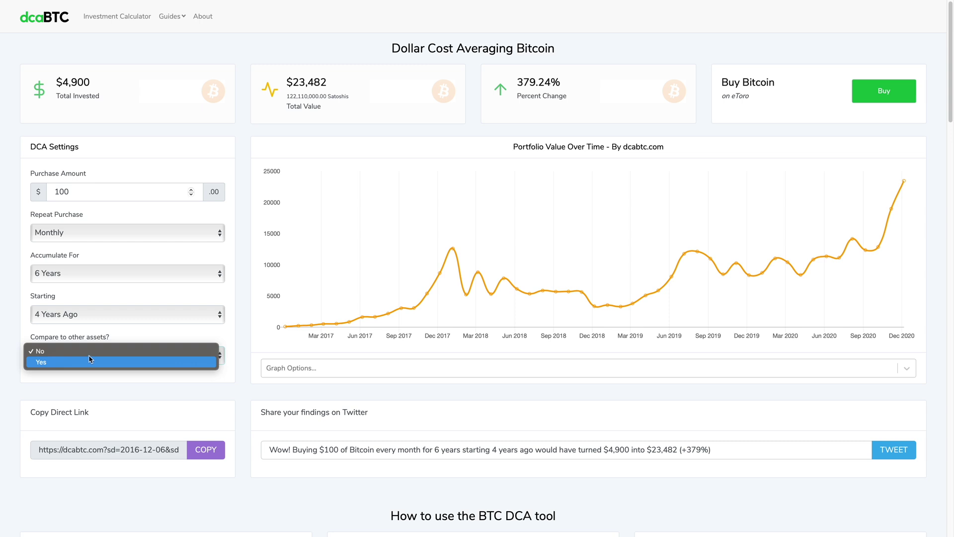
left_click(91, 362)
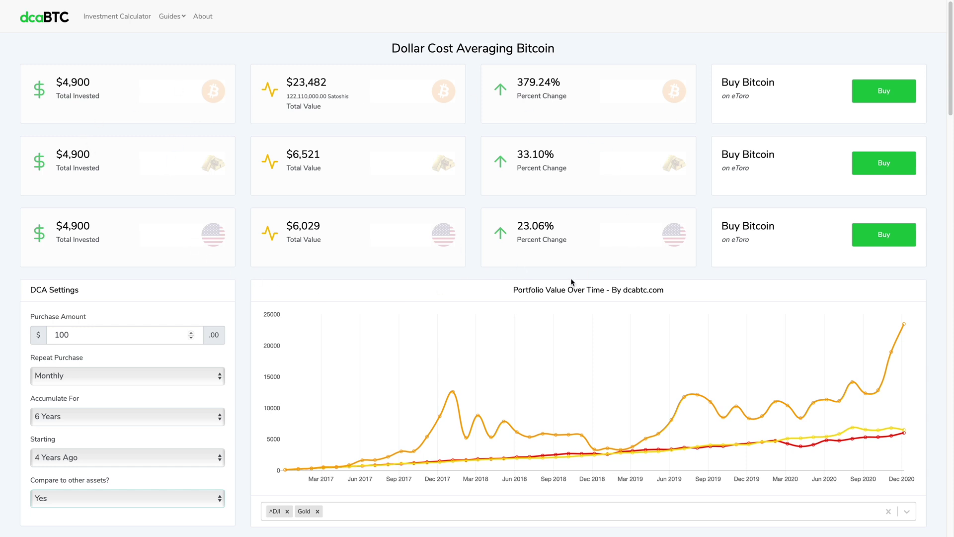
scroll(570, 278, "down", 2)
left_click(79, 384)
left_click(80, 378)
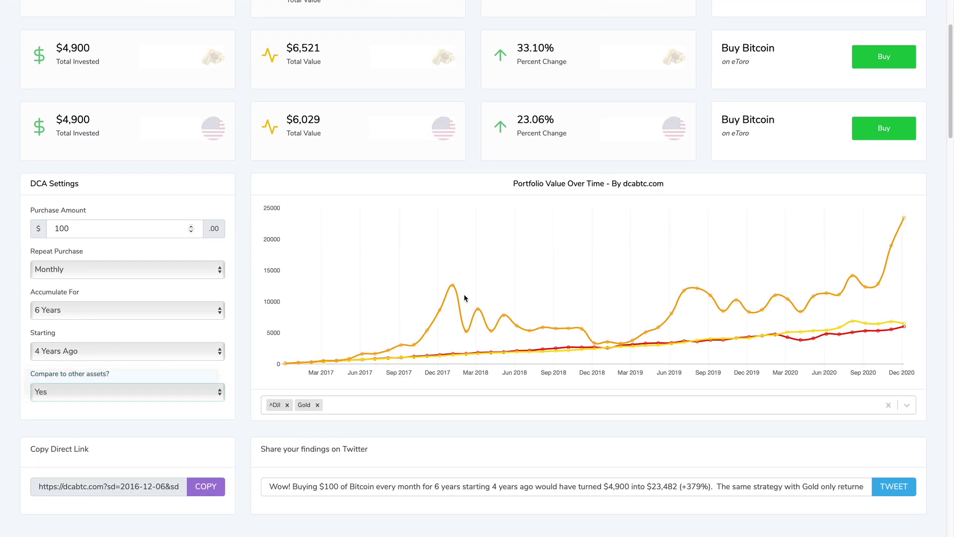
- Add the Logarithmic and Total Invested options to the portfolio graph, and remove Logarithmic again
left_click(297, 264)
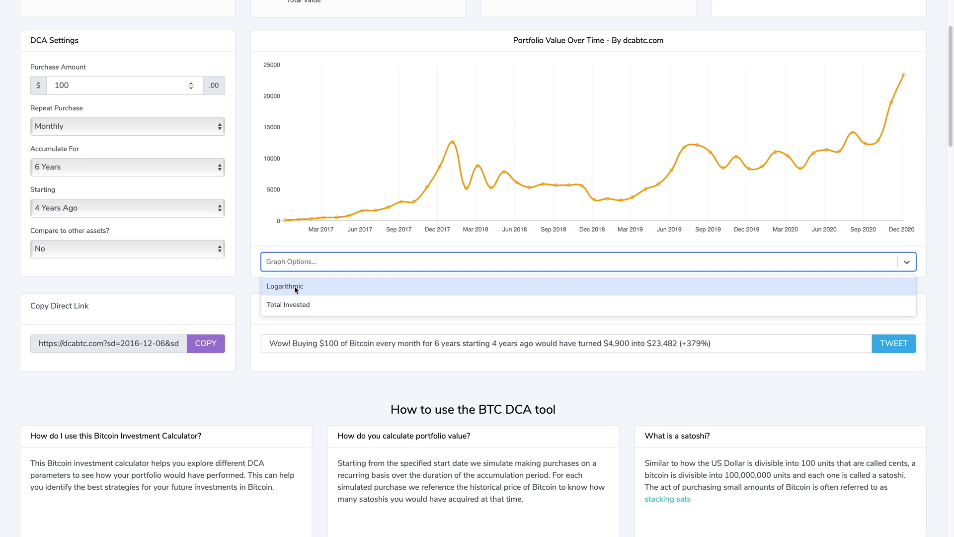
left_click(297, 287)
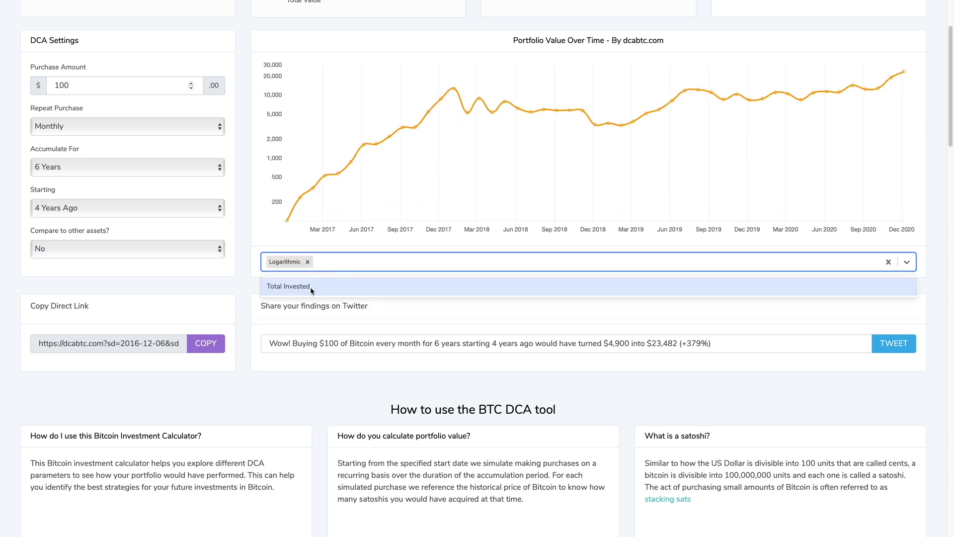
left_click(299, 291)
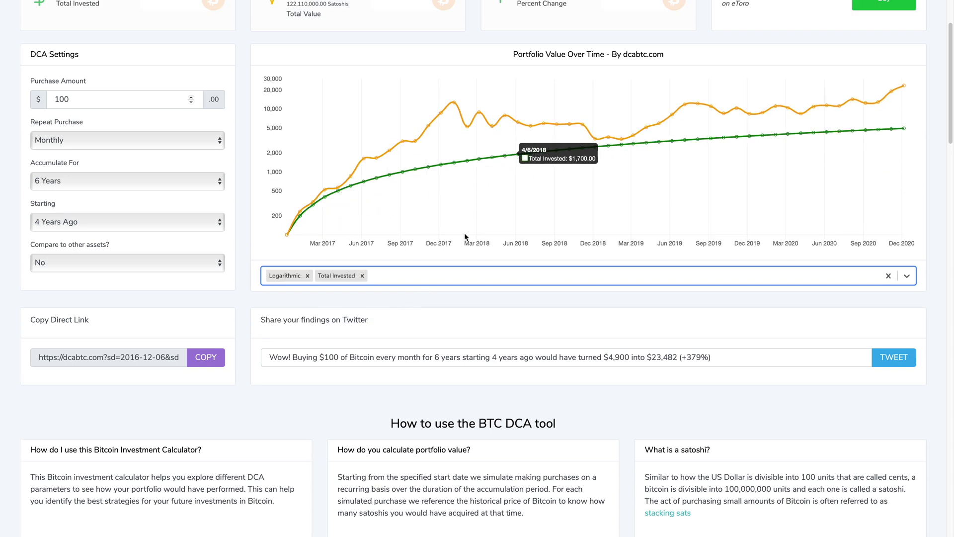
left_click(308, 274)
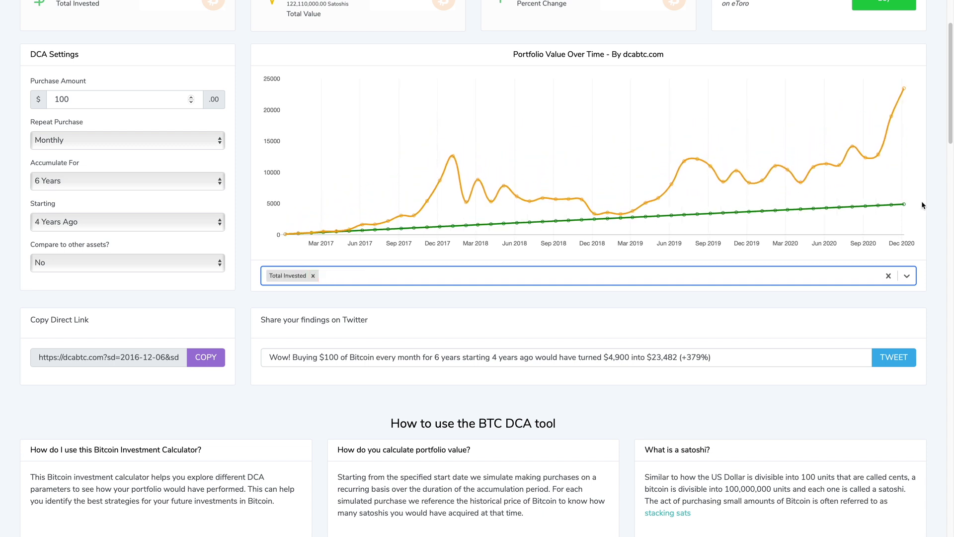
- Read the sections below the calculator on using the tool, dollar cost averaging Bitcoin, and its pros and cons
scroll(709, 204, "down", 7)
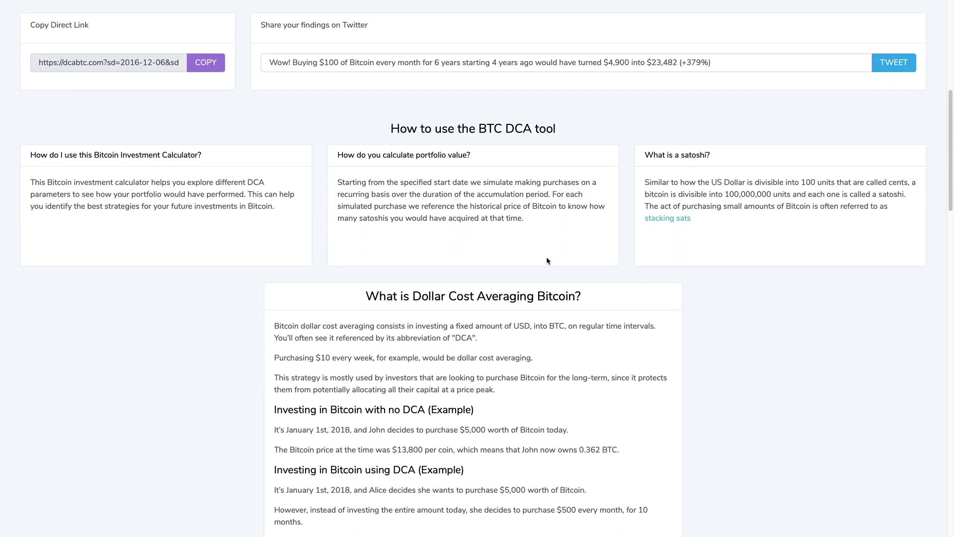
scroll(551, 269, "down", 2)
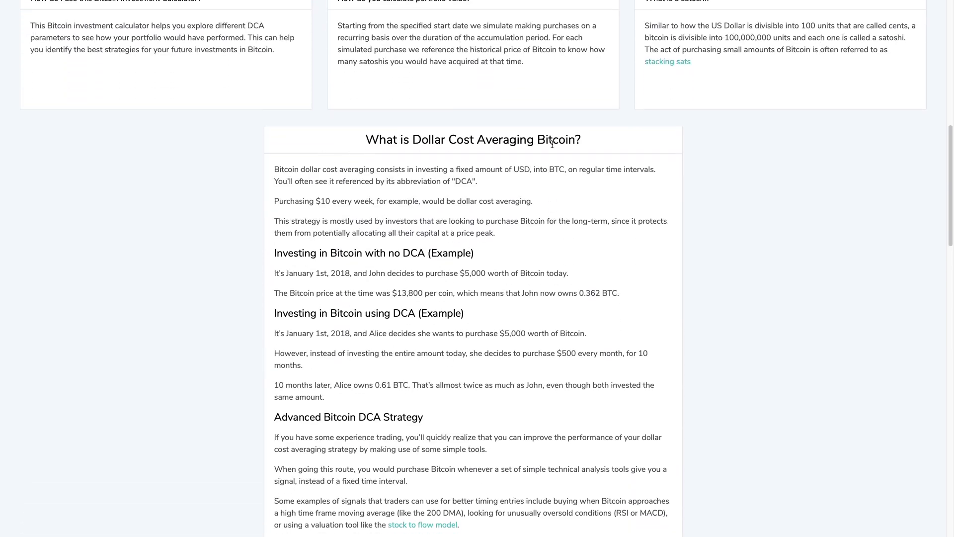
scroll(780, 375, "down", 1)
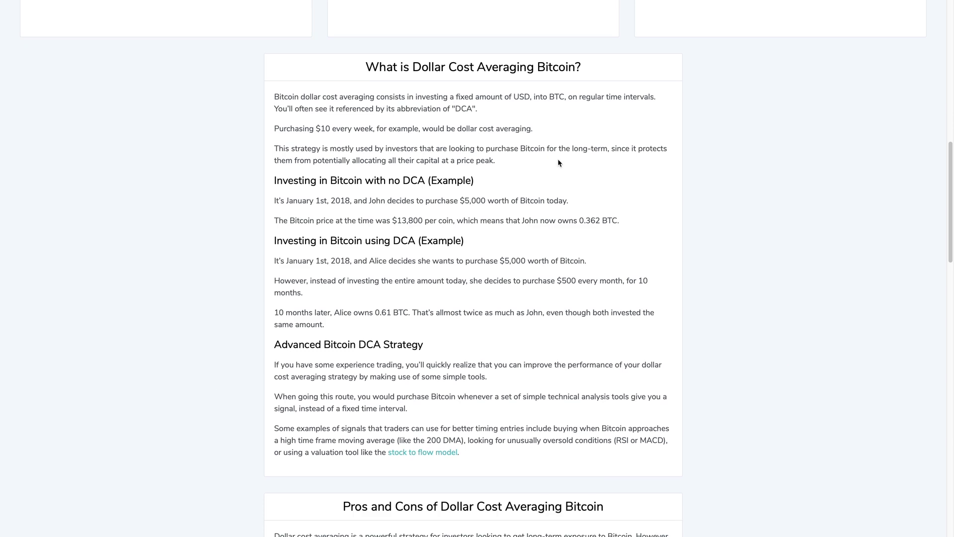
scroll(558, 162, "down", 5)
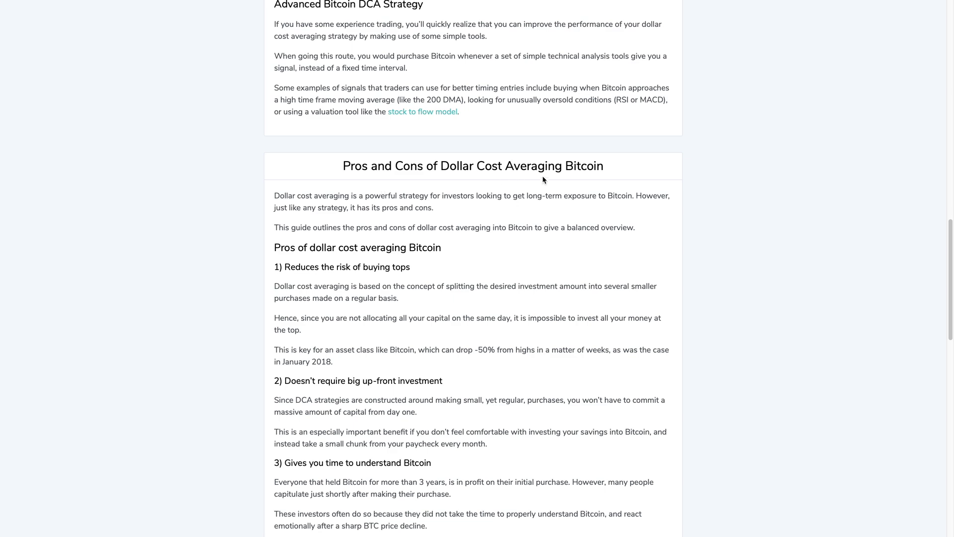
scroll(731, 216, "down", 2)
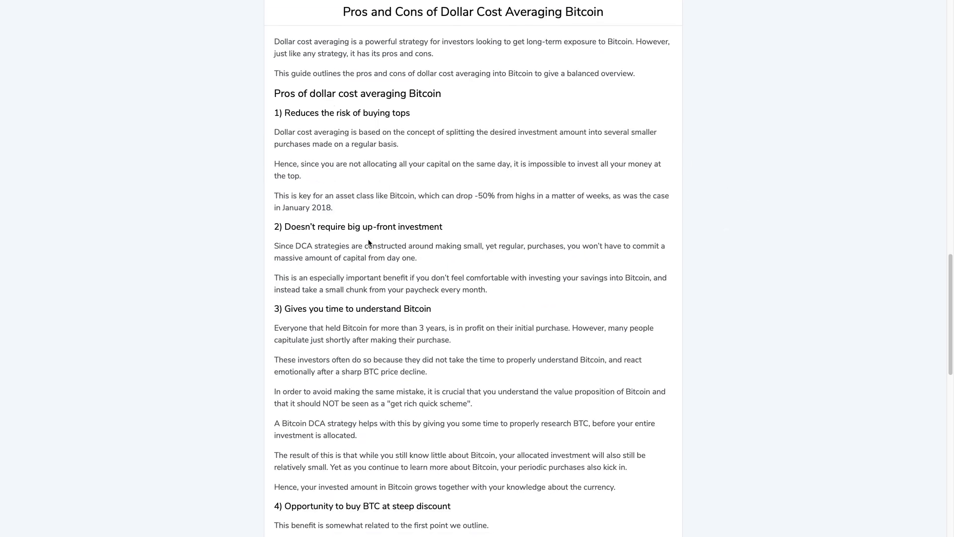
scroll(367, 243, "down", 1)
scroll(368, 242, "down", 12)
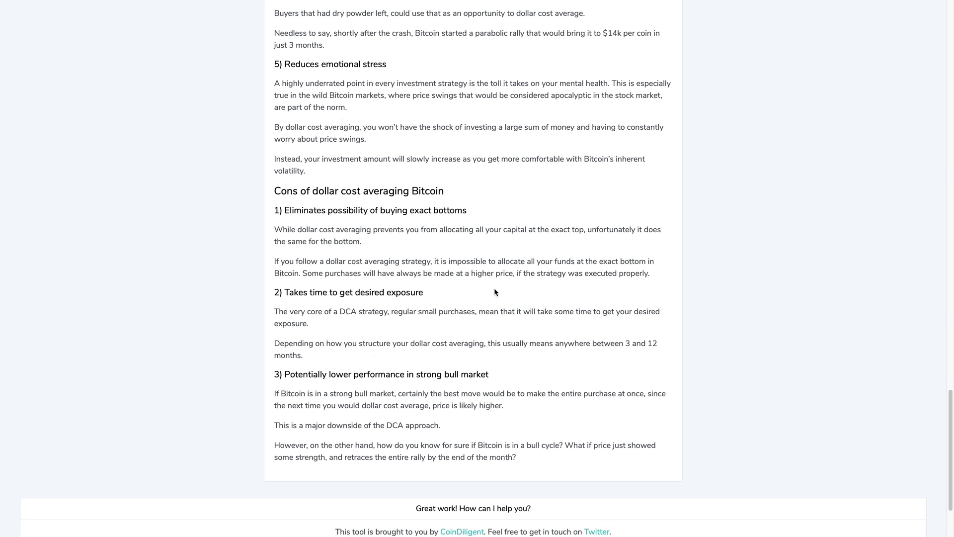
scroll(493, 287, "up", 20)
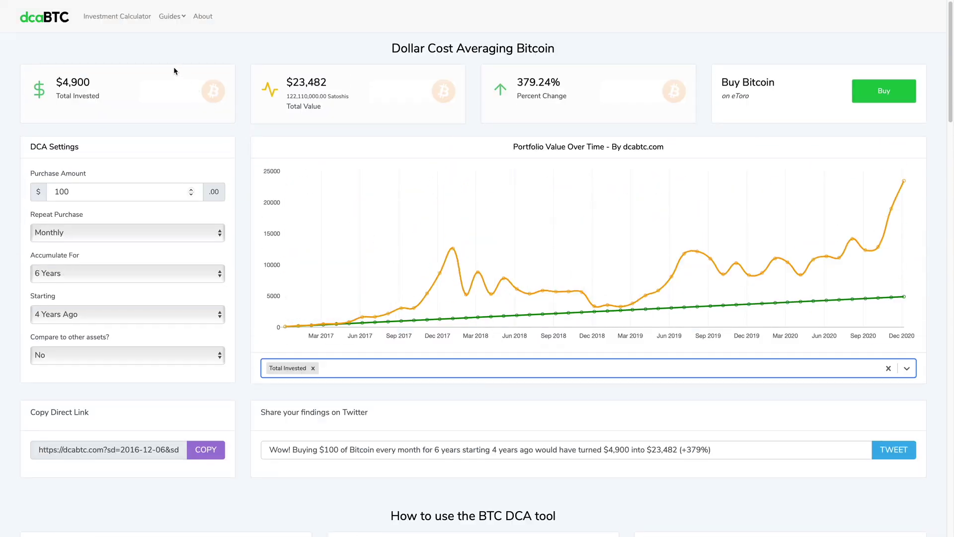
- Open the Bitcoin Investing Strategy guide and read through its investing strategies and charts
left_click(173, 19)
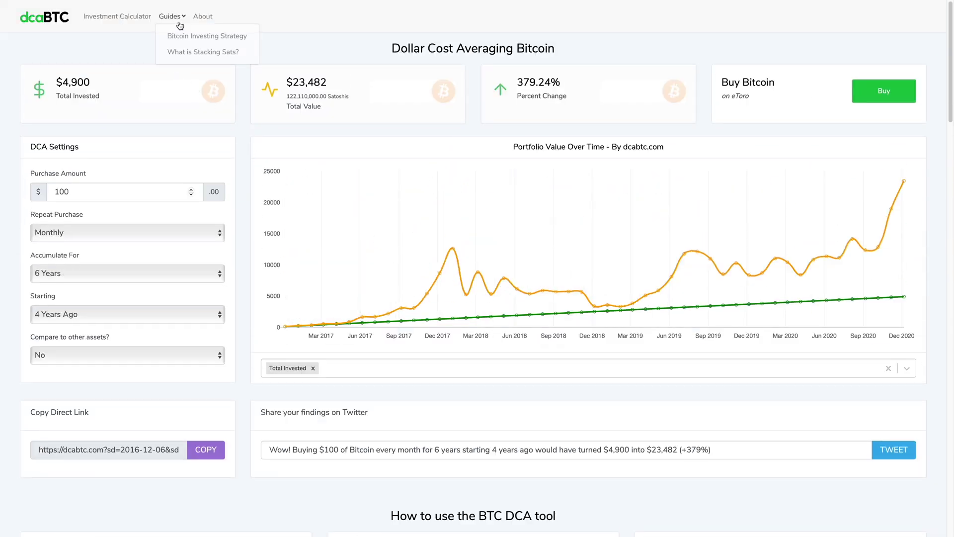
left_click(208, 39)
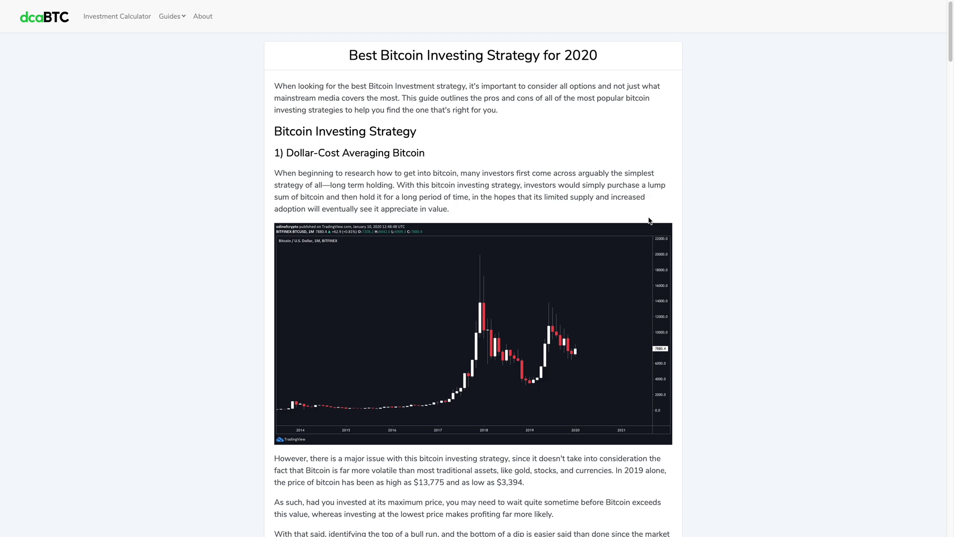
scroll(710, 312, "down", 2)
scroll(709, 308, "down", 20)
scroll(706, 307, "down", 3)
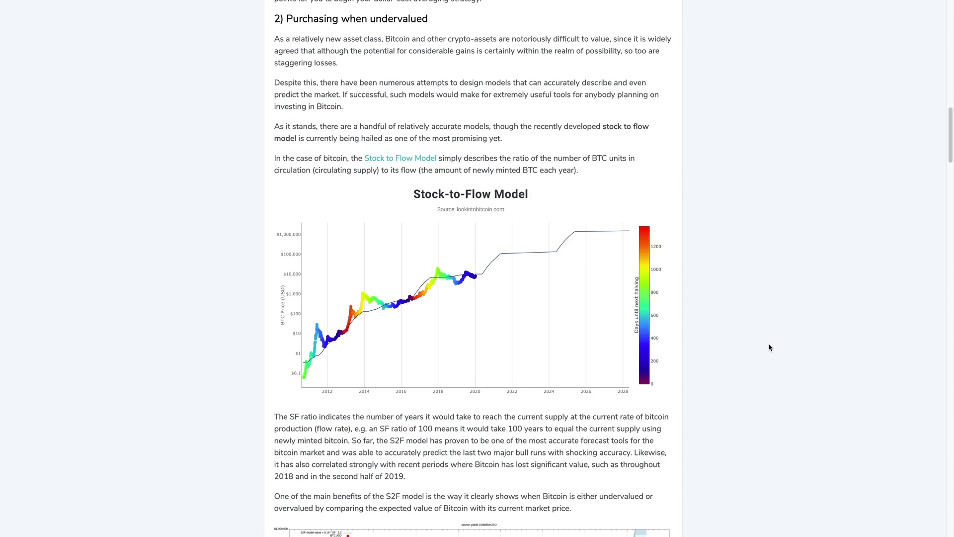
scroll(769, 343, "down", 14)
scroll(768, 342, "down", 7)
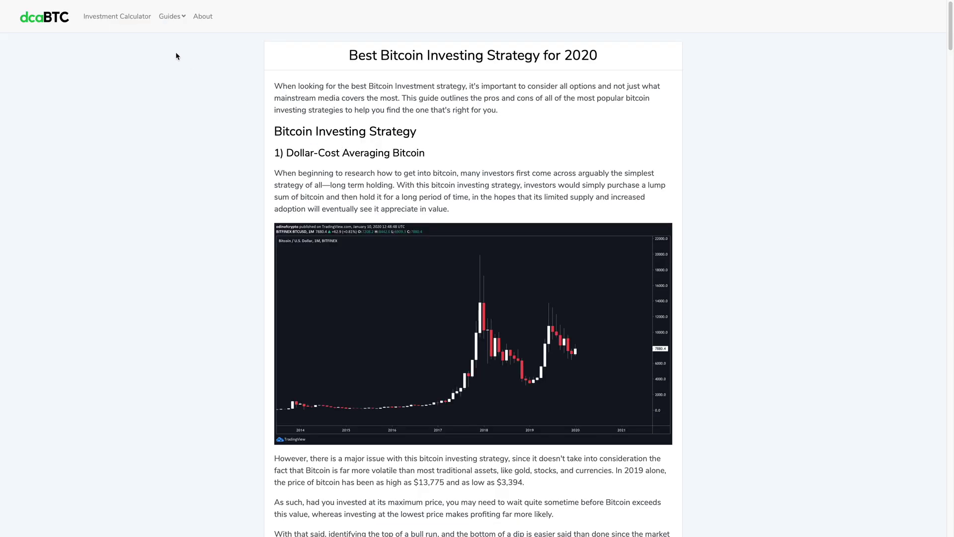
- Open the What is Stacking Sats? guide to read it, and return to the Investment Calculator
left_click(185, 16)
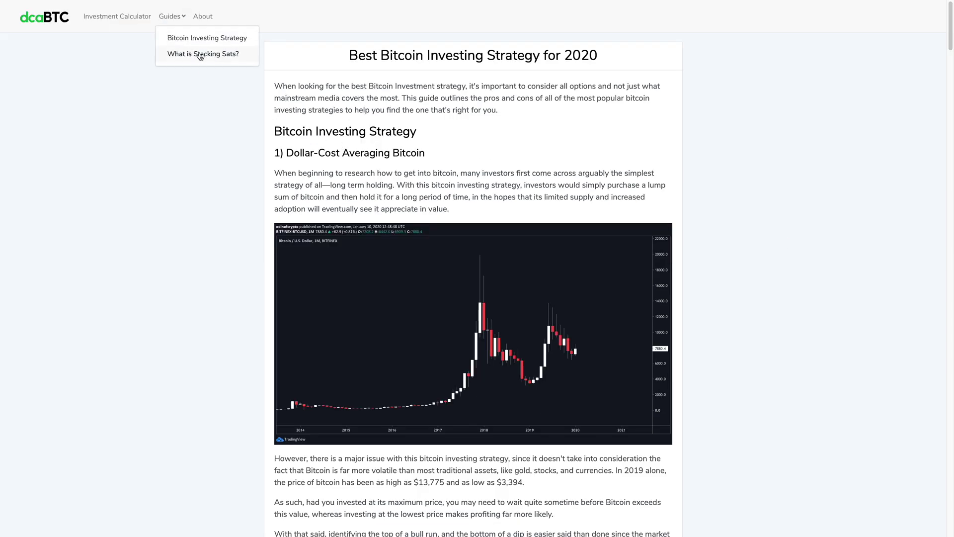
left_click(202, 55)
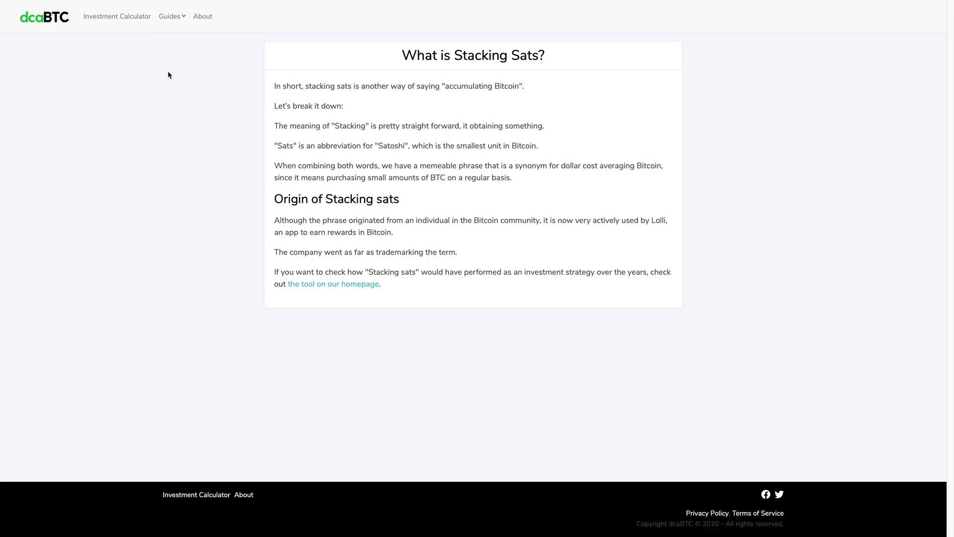
left_click(135, 19)
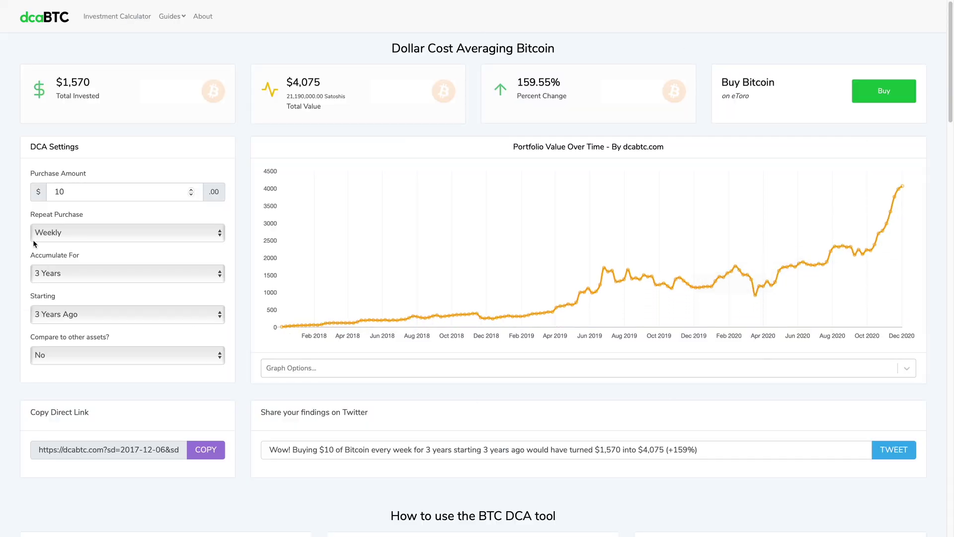